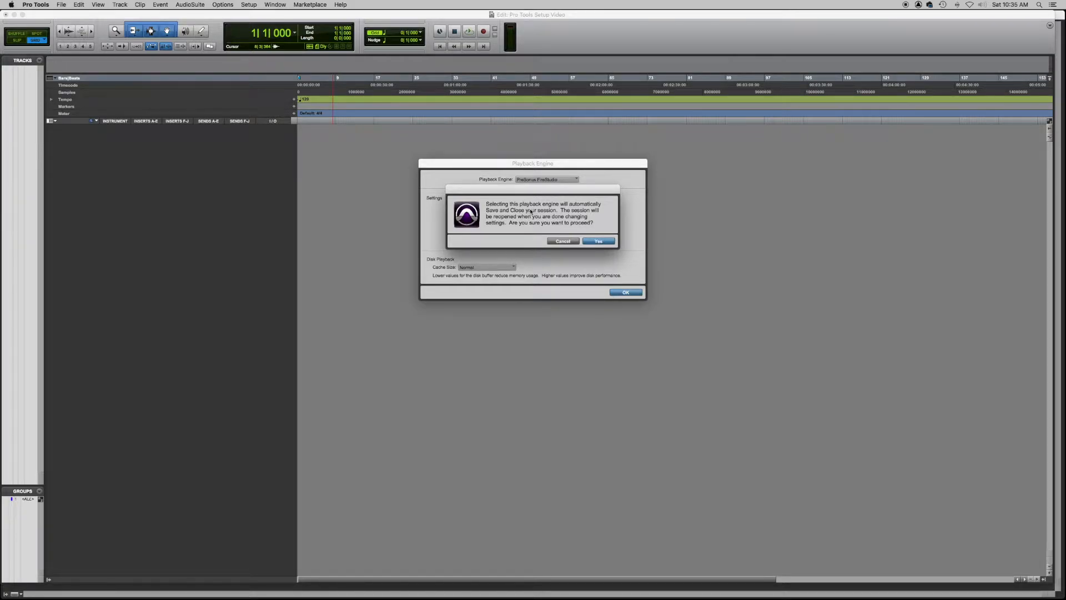
# Confirm PreSonus FireStudio as the playback engine and accept the engine settings so the session reopens
pyautogui.click(597, 242)
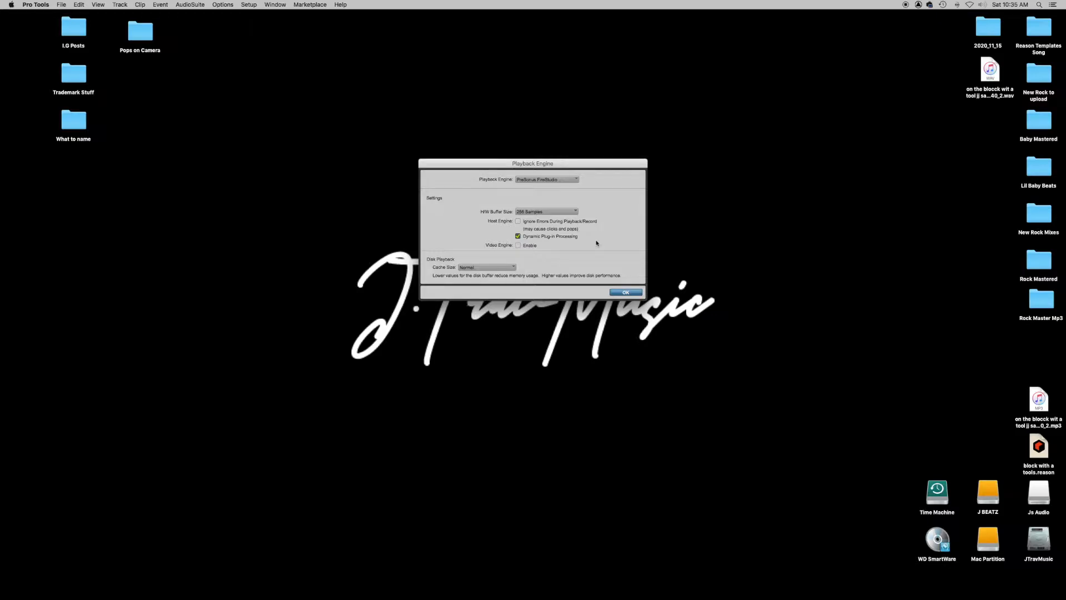
pyautogui.click(626, 293)
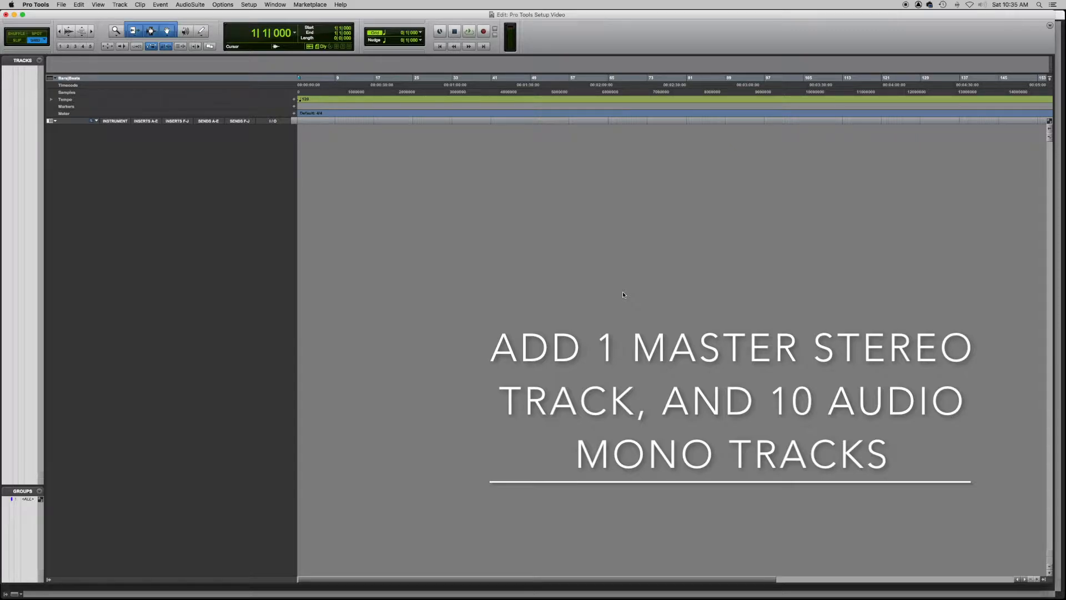
# Create one stereo Master Fader track and 10 mono audio tracks in the session
pyautogui.click(120, 5)
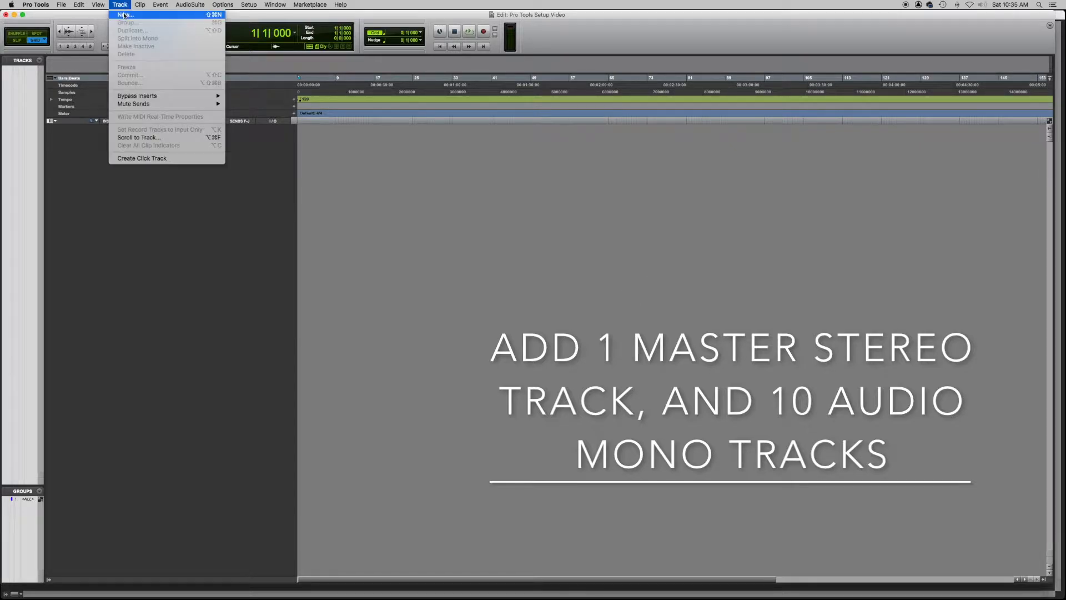
pyautogui.click(124, 15)
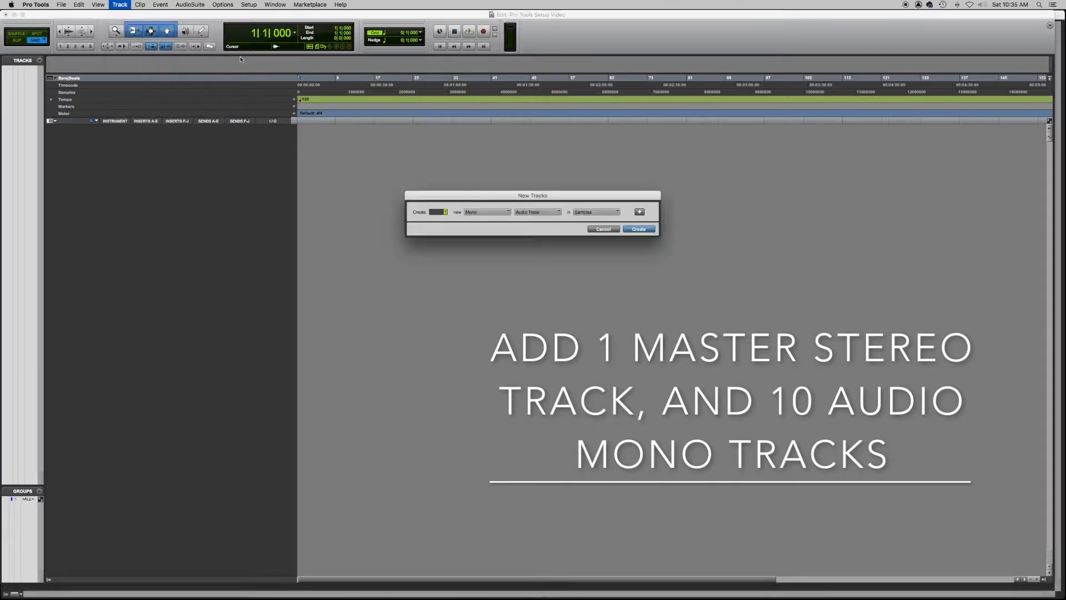
pyautogui.click(536, 217)
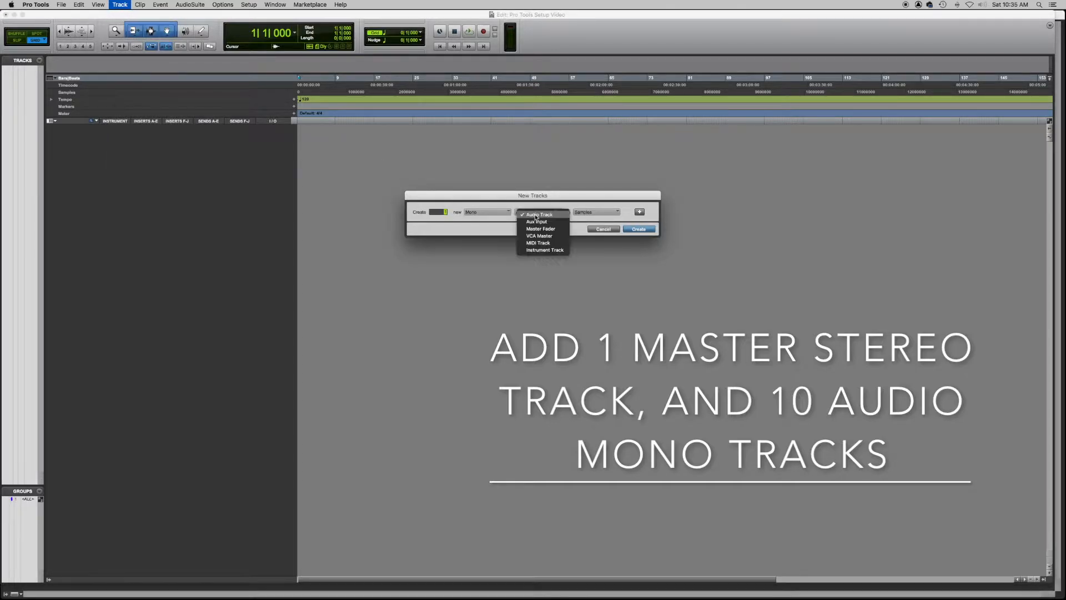
pyautogui.click(534, 229)
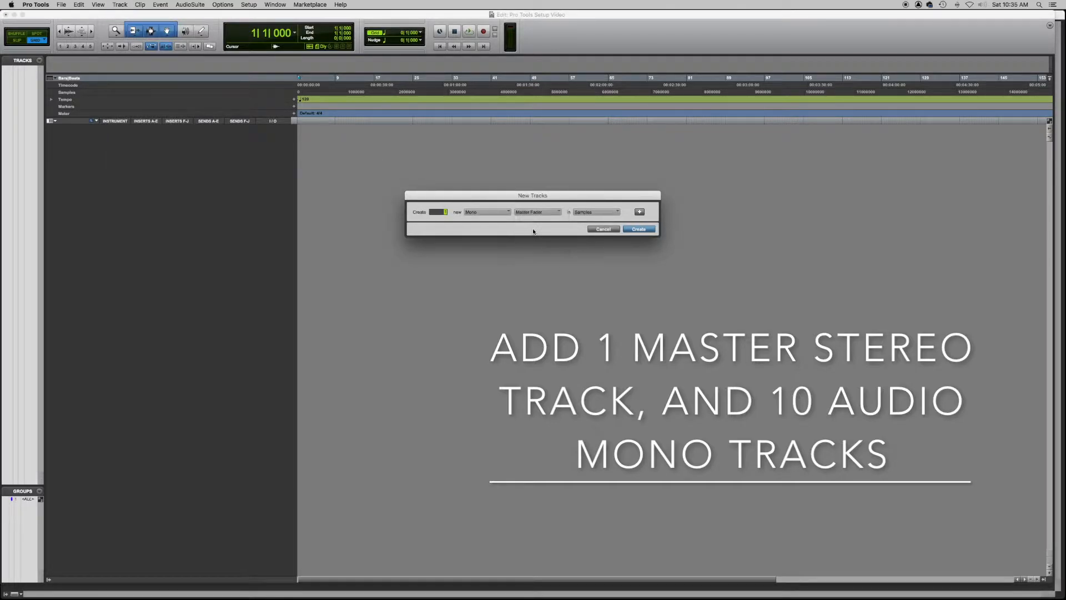
pyautogui.click(487, 212)
pyautogui.click(483, 223)
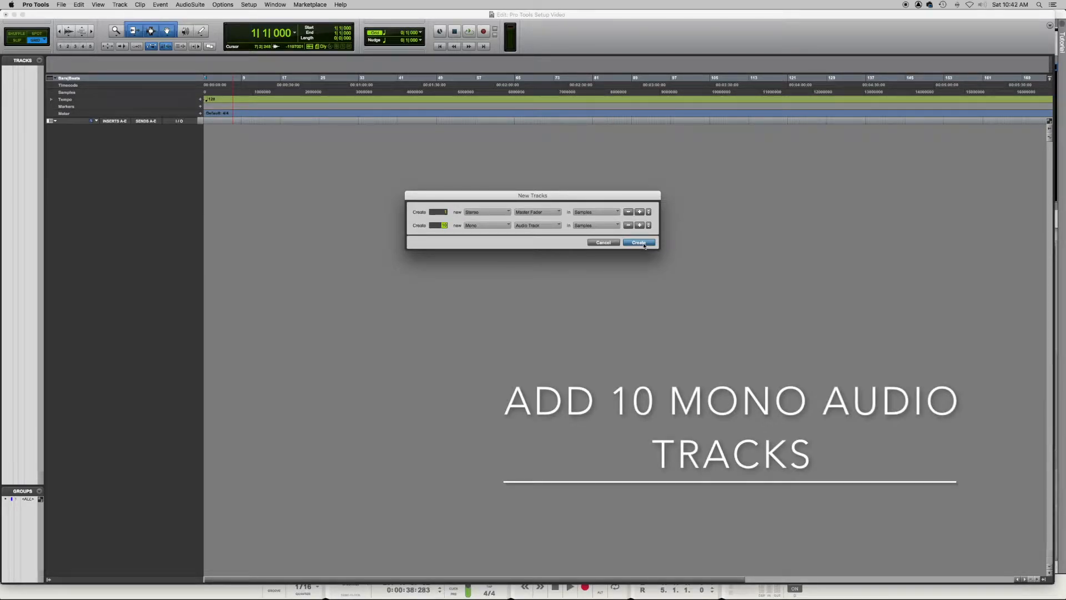
pyautogui.click(638, 243)
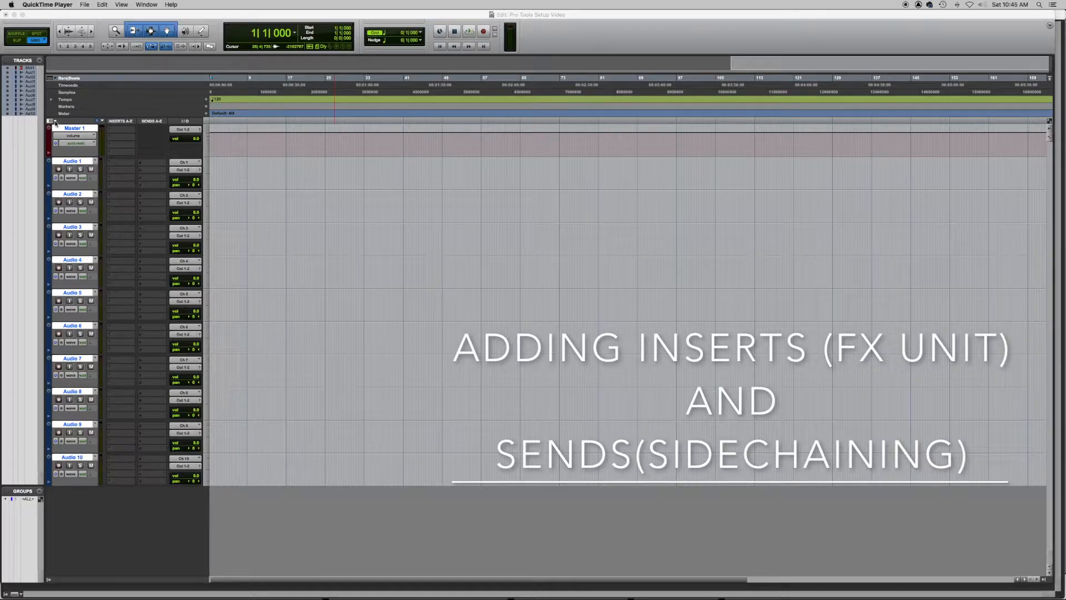
# Show the Inserts F-J and Instrument columns beside the tracks in the Edit window
pyautogui.click(55, 122)
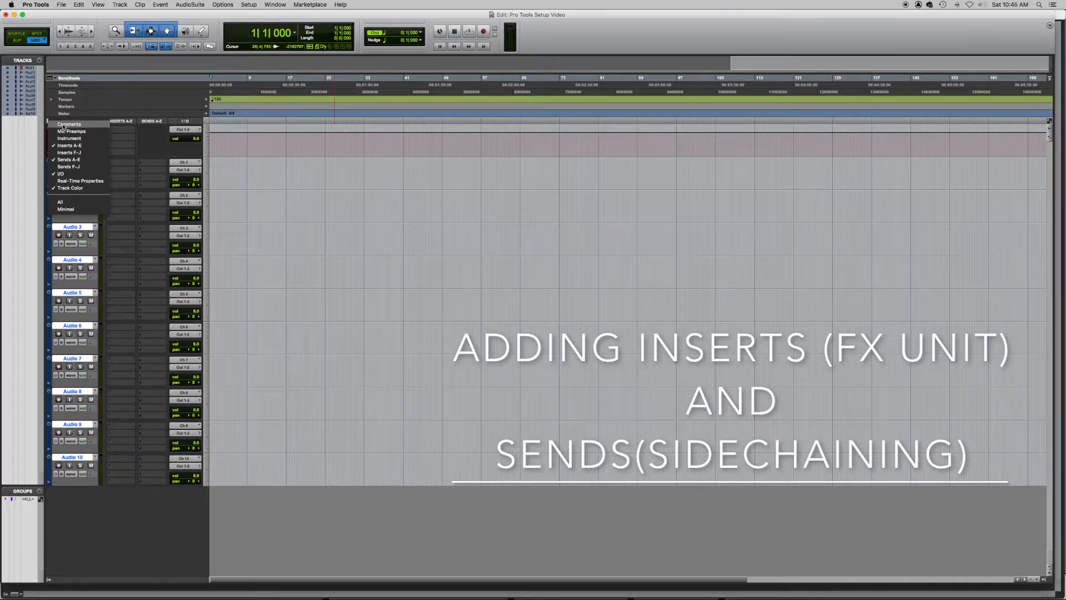
pyautogui.click(78, 153)
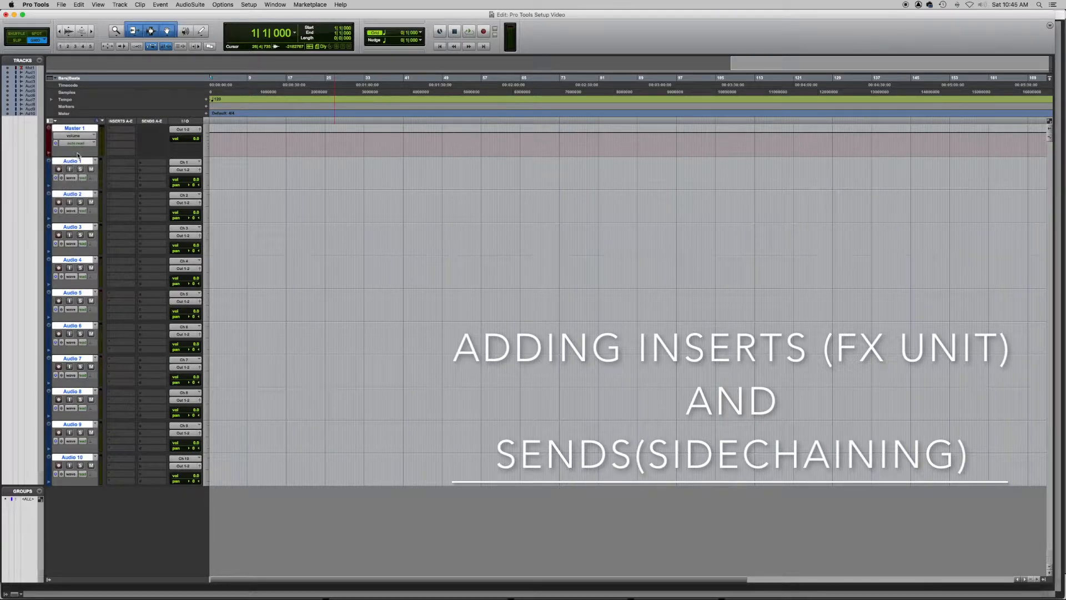
pyautogui.click(54, 123)
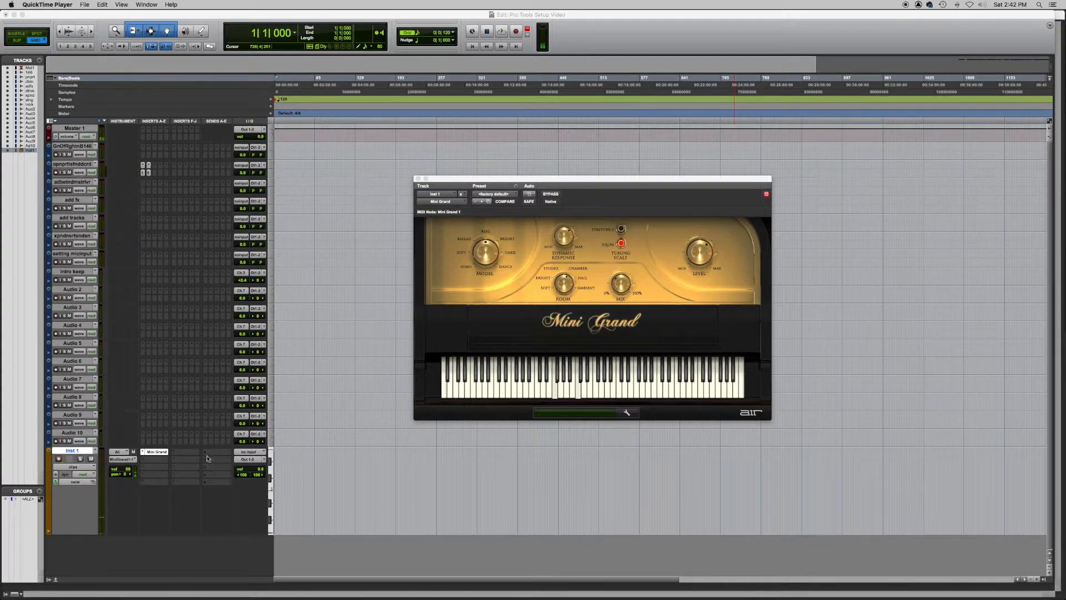
# Examine the MIDI output options of the Inst 1 track, including the predefined ones
pyautogui.click(131, 461)
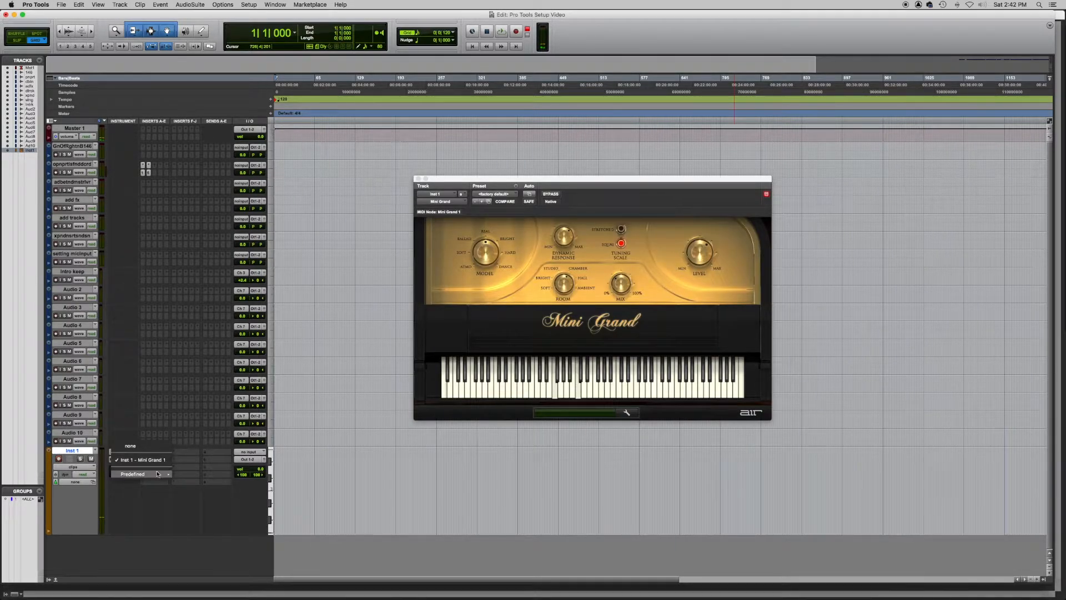
pyautogui.click(311, 434)
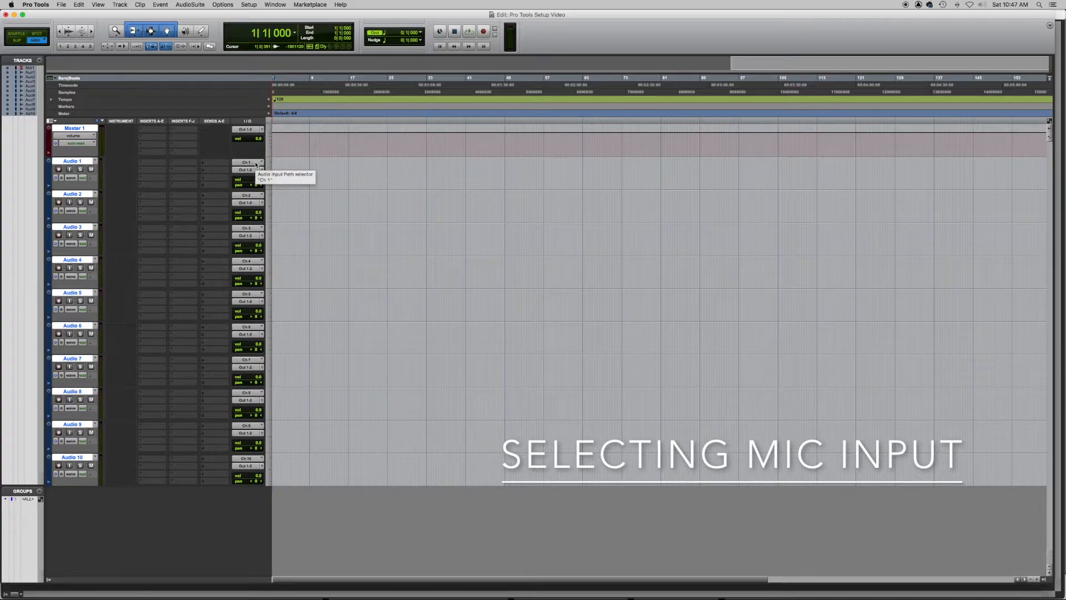
# Set the input of all ten audio tracks at once to interface channel Ch 7 (Mono)
pyautogui.click(257, 164)
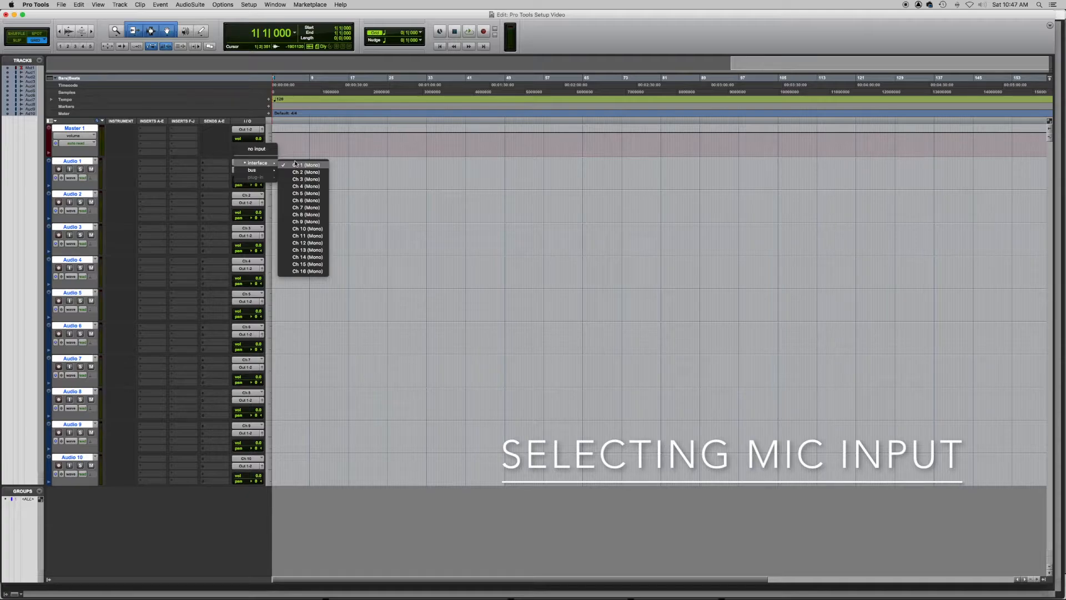
pyautogui.keyDown('alt'); pyautogui.click(310, 207); pyautogui.keyUp('alt')
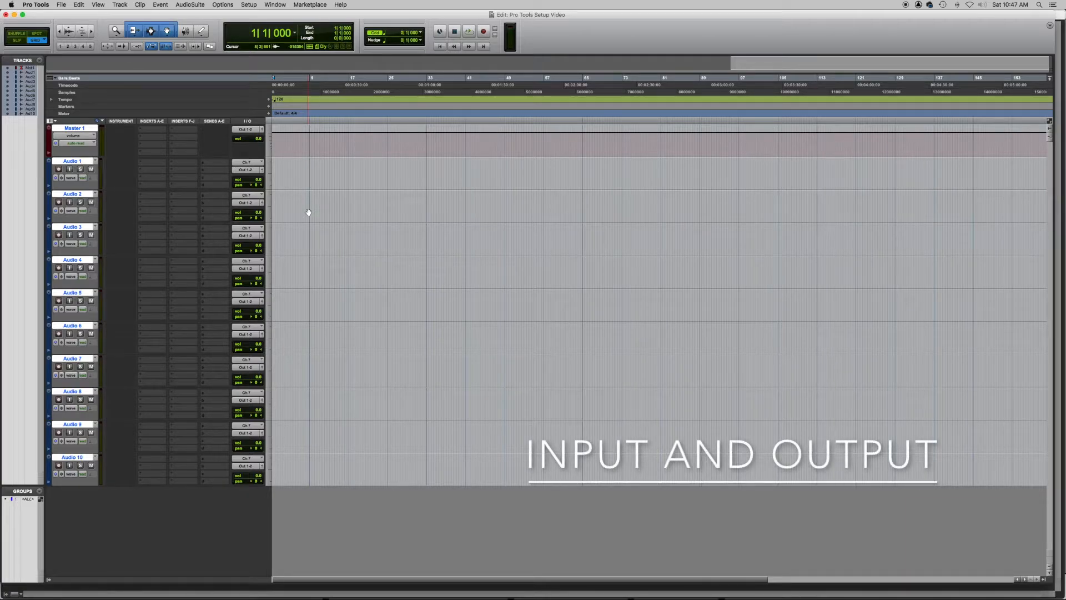
# Examine the available input and output path options of the Audio 1 track
pyautogui.click(256, 163)
pyautogui.moveTo(258, 163)
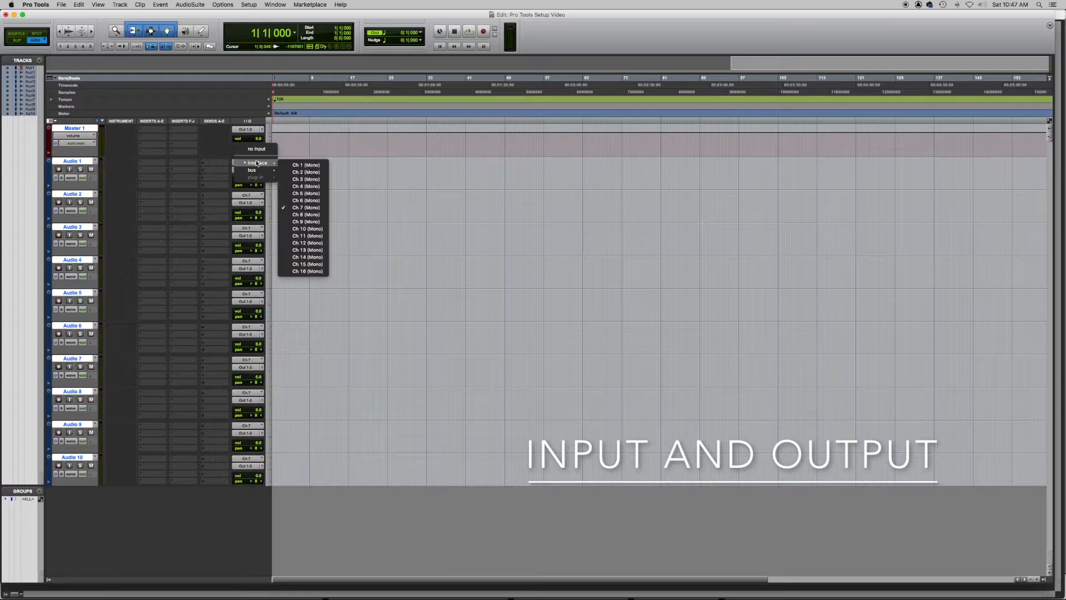
pyautogui.press('Escape')
pyautogui.click(241, 172)
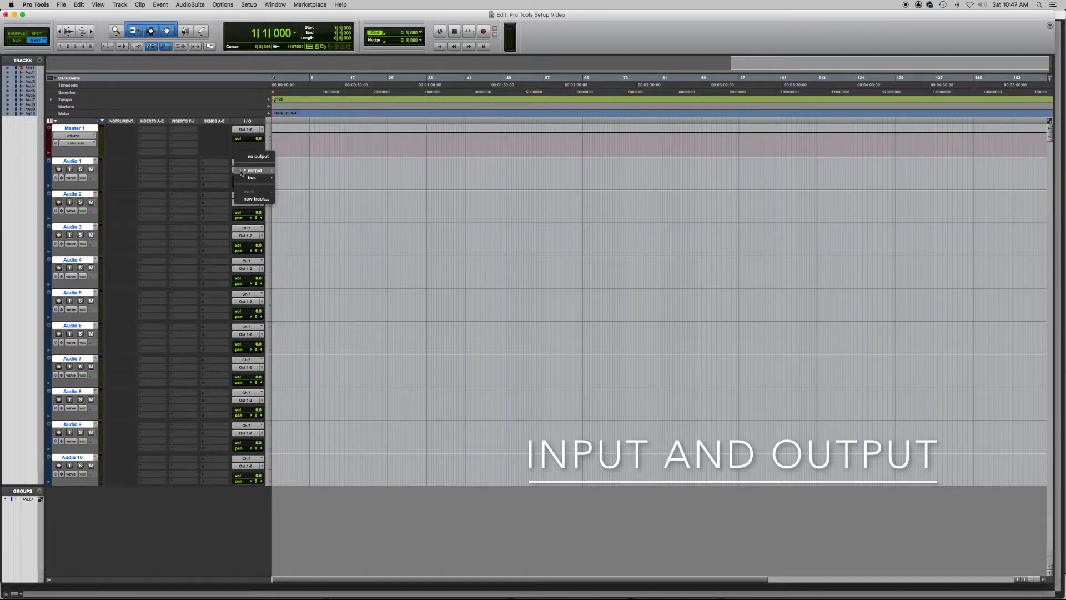
pyautogui.moveTo(257, 173)
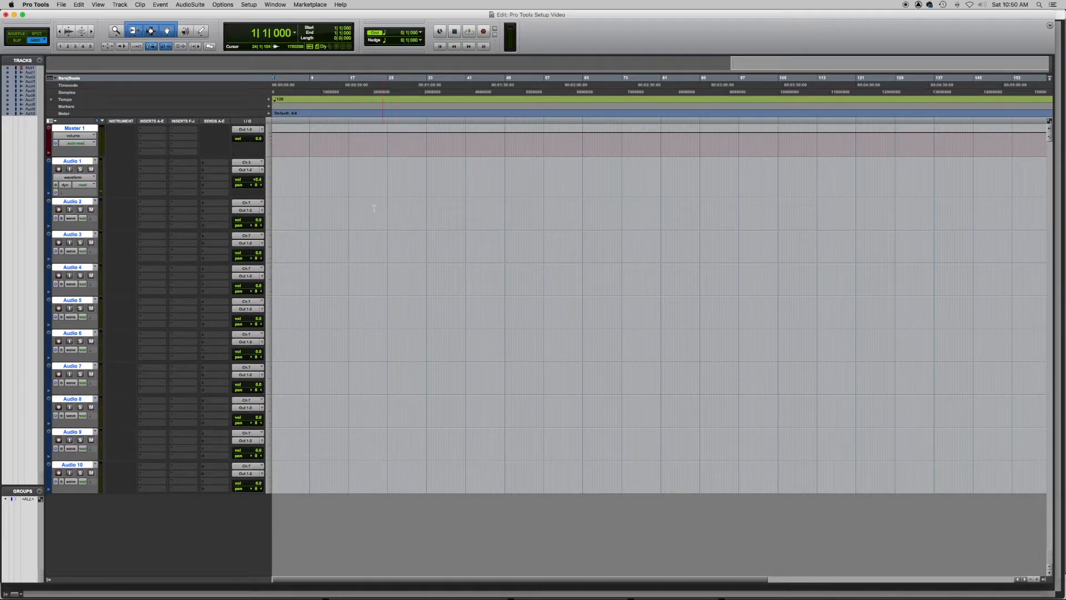
# Record-arm Audio 1 and add the EQ3 7-Band (mono) plug-in to its first insert slot
pyautogui.click(59, 170)
pyautogui.click(152, 165)
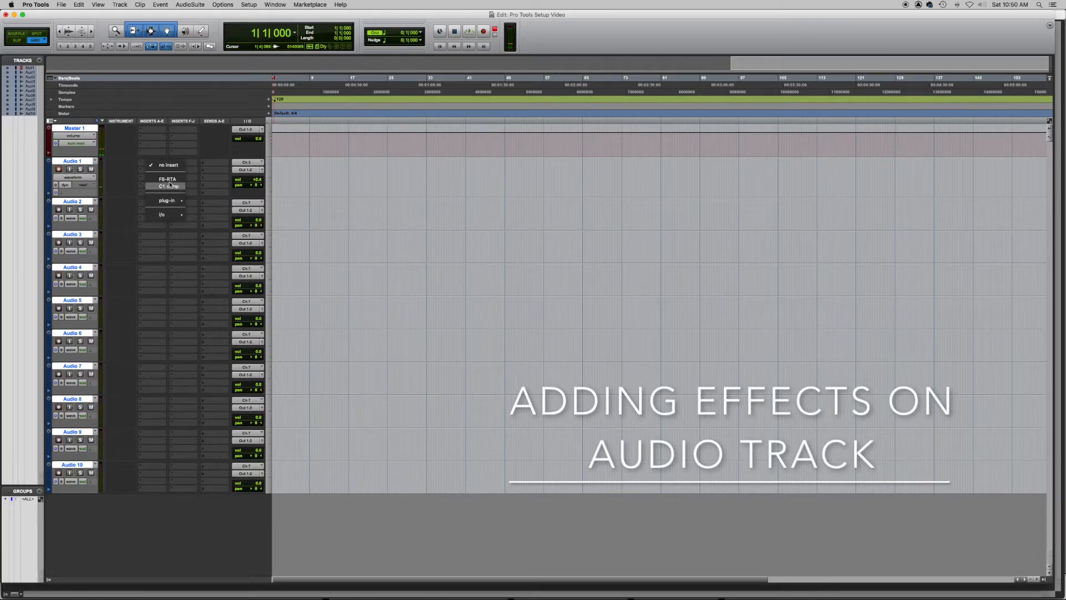
pyautogui.moveTo(180, 200)
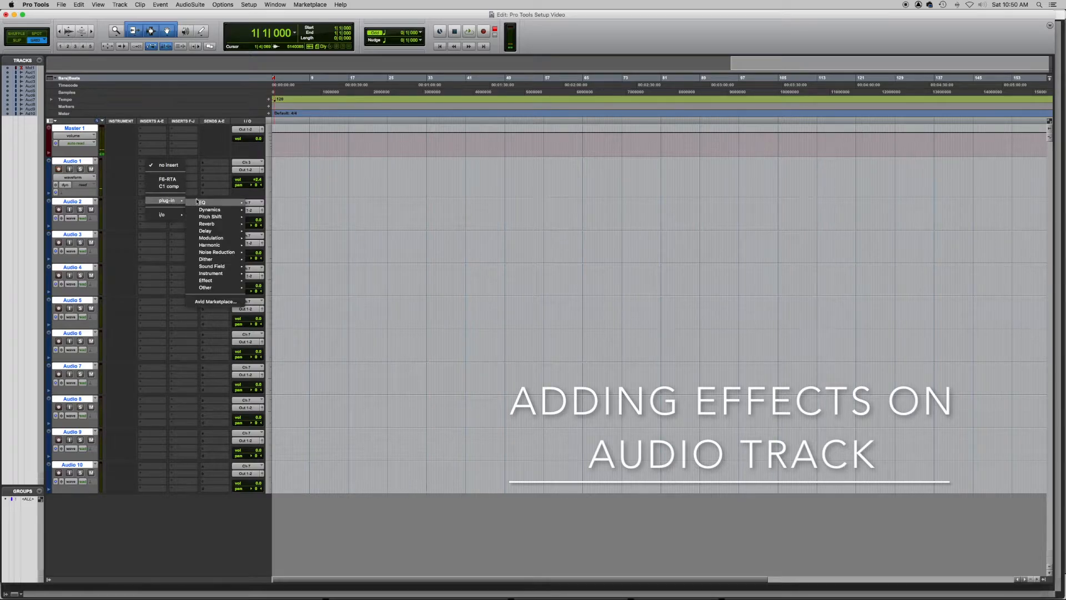
pyautogui.moveTo(221, 205)
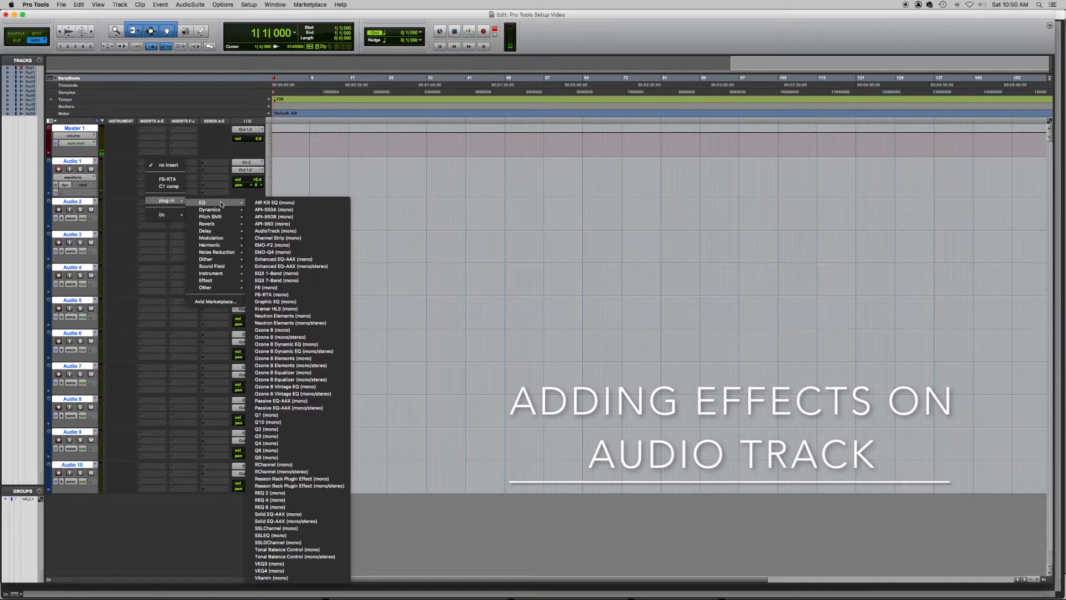
pyautogui.click(285, 282)
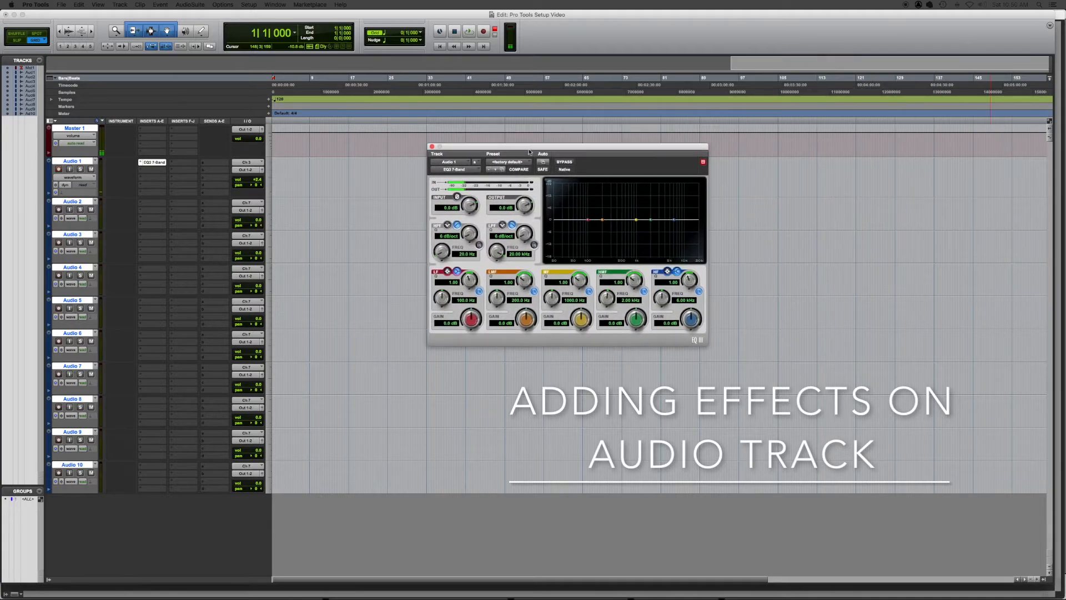
pyautogui.moveTo(541, 146); pyautogui.dragTo(520, 181)
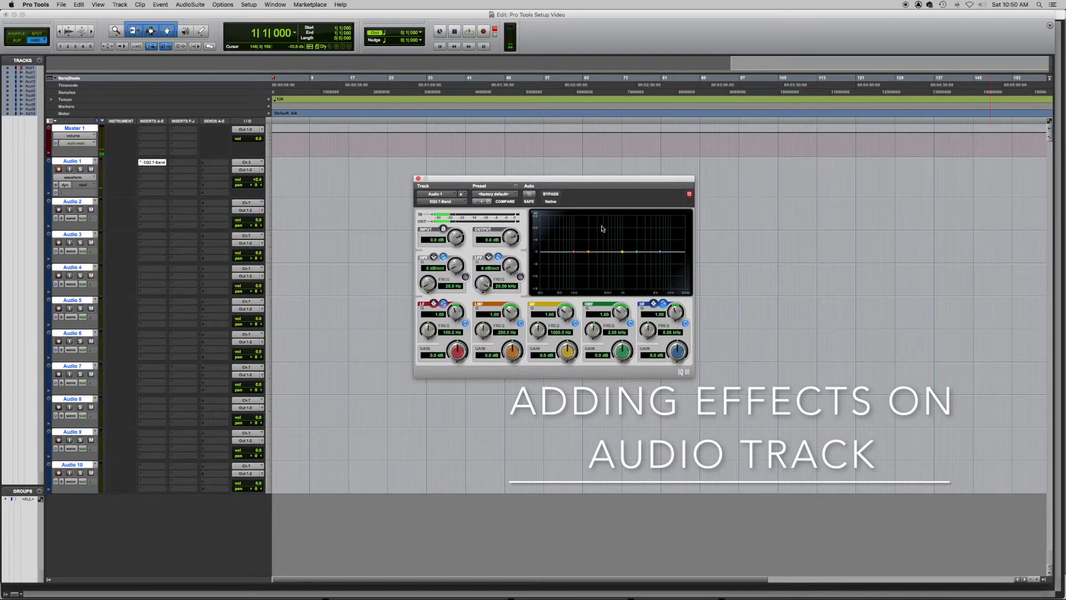
# Browse the EQ3 7-Band preset folders, including Electric Piano, without choosing a preset
pyautogui.click(500, 193)
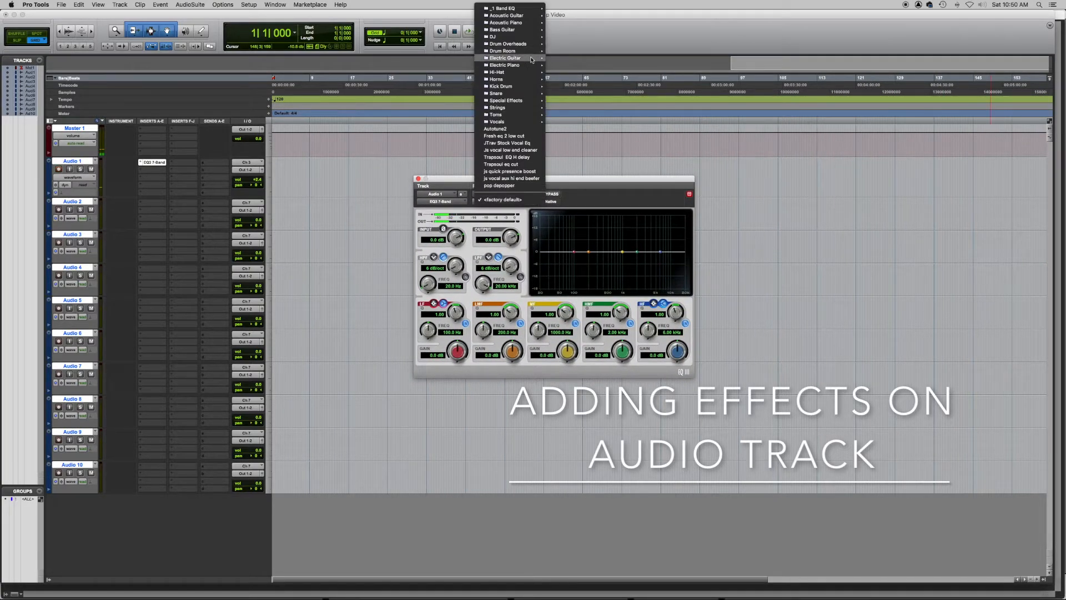
pyautogui.moveTo(512, 124)
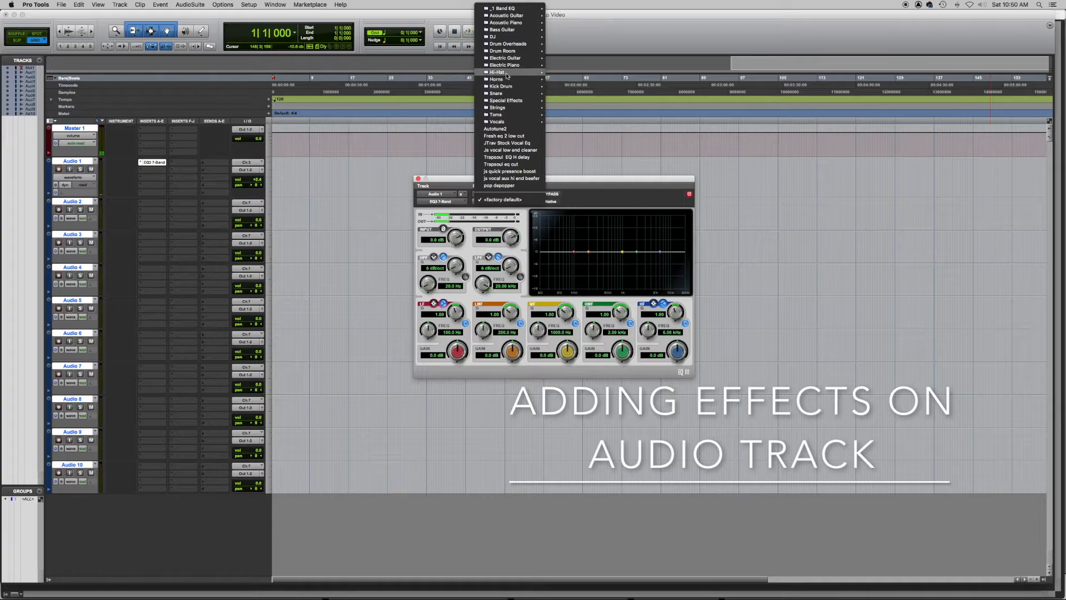
pyautogui.moveTo(506, 64)
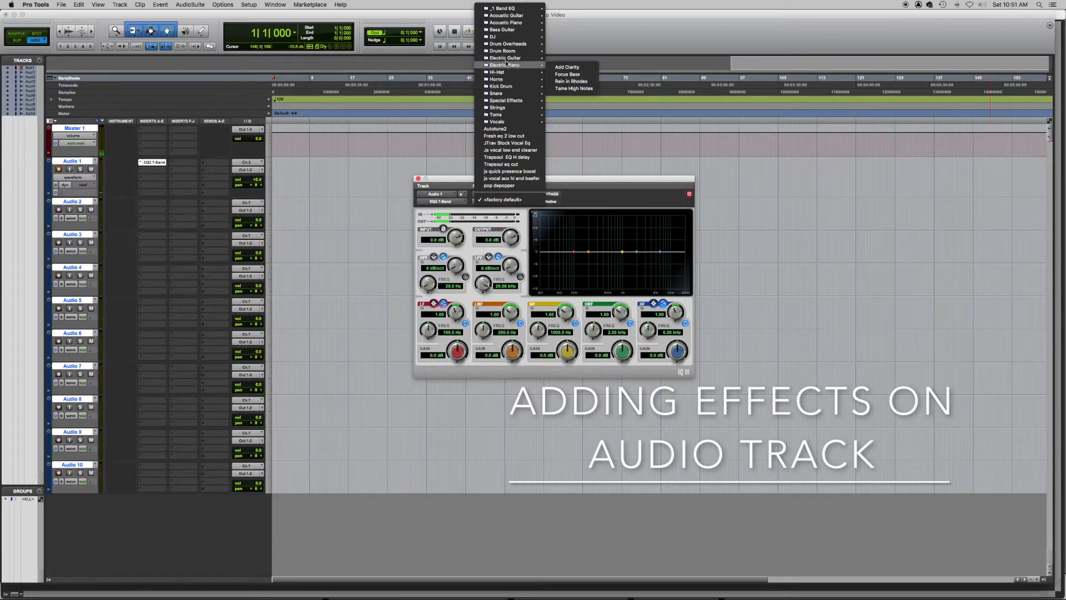
pyautogui.click(637, 189)
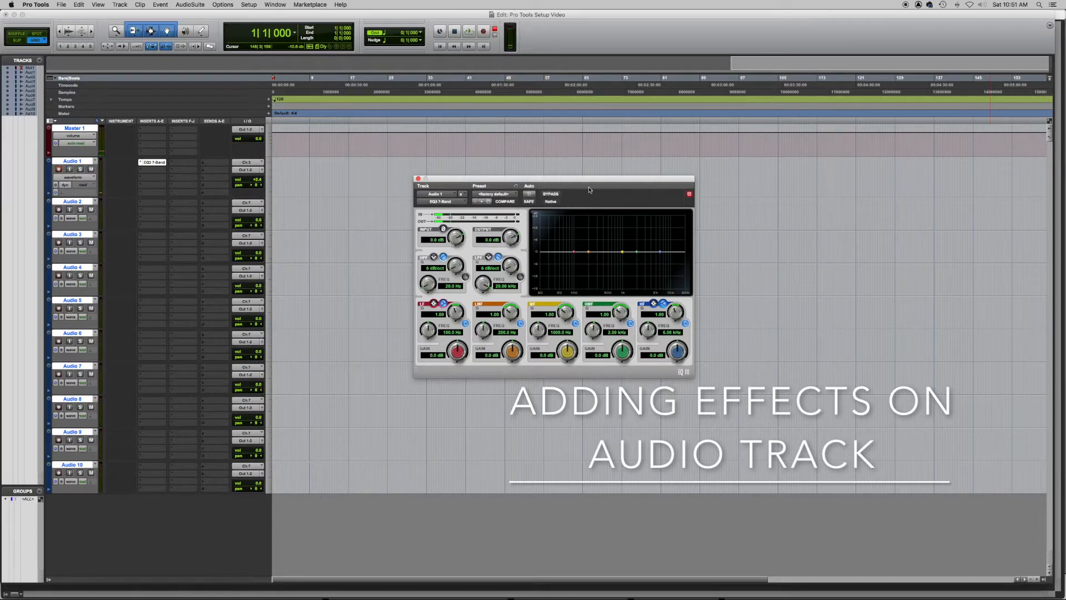
# Browse the plug-in categories for the second insert slot of Audio 1, including the Delay plug-ins
pyautogui.click(150, 162)
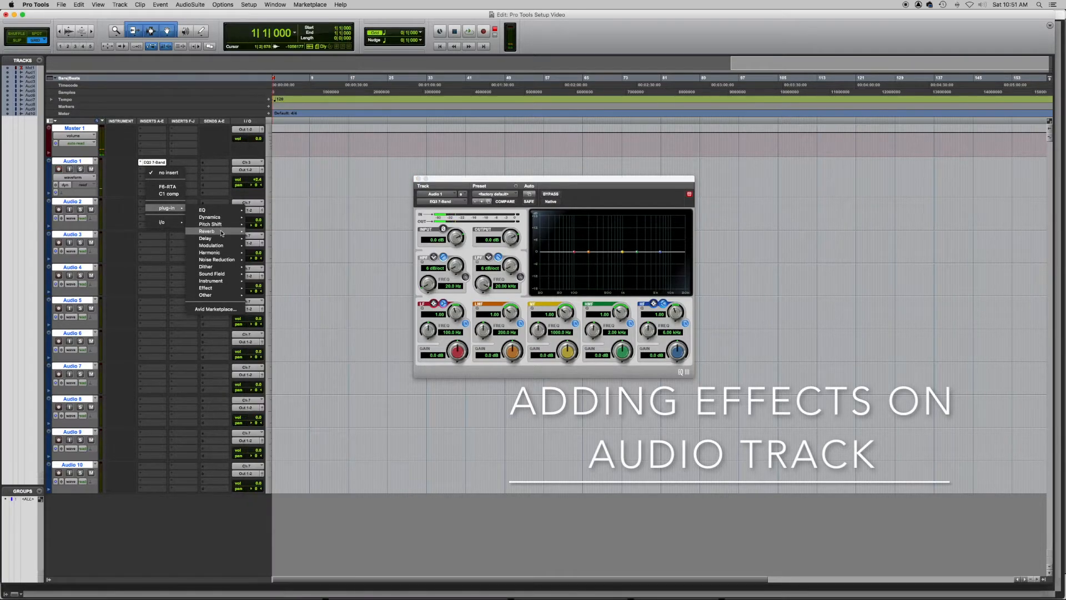
pyautogui.moveTo(221, 238)
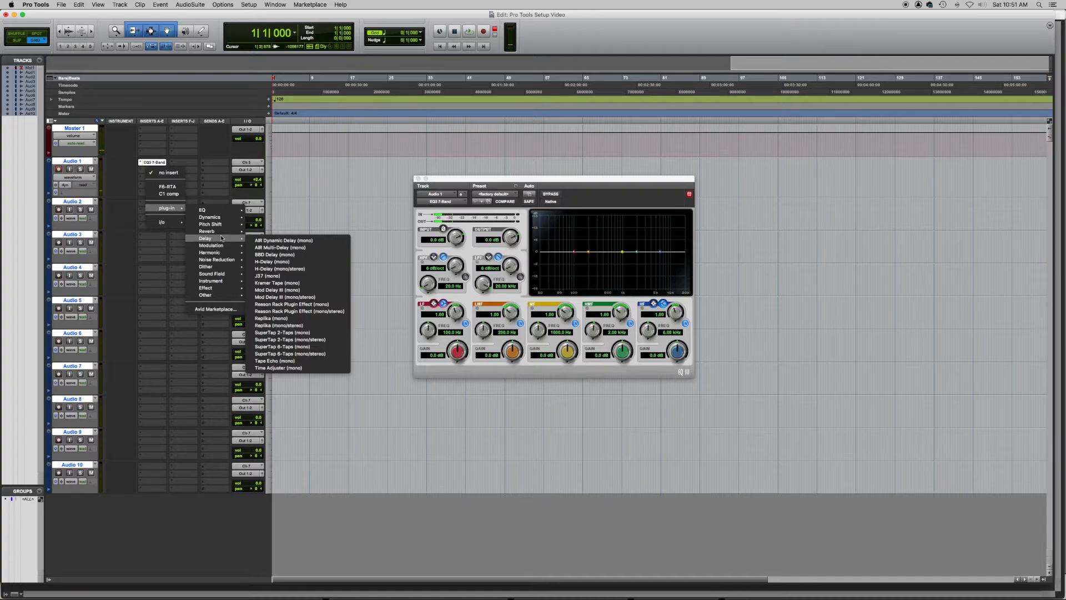
pyautogui.click(338, 198)
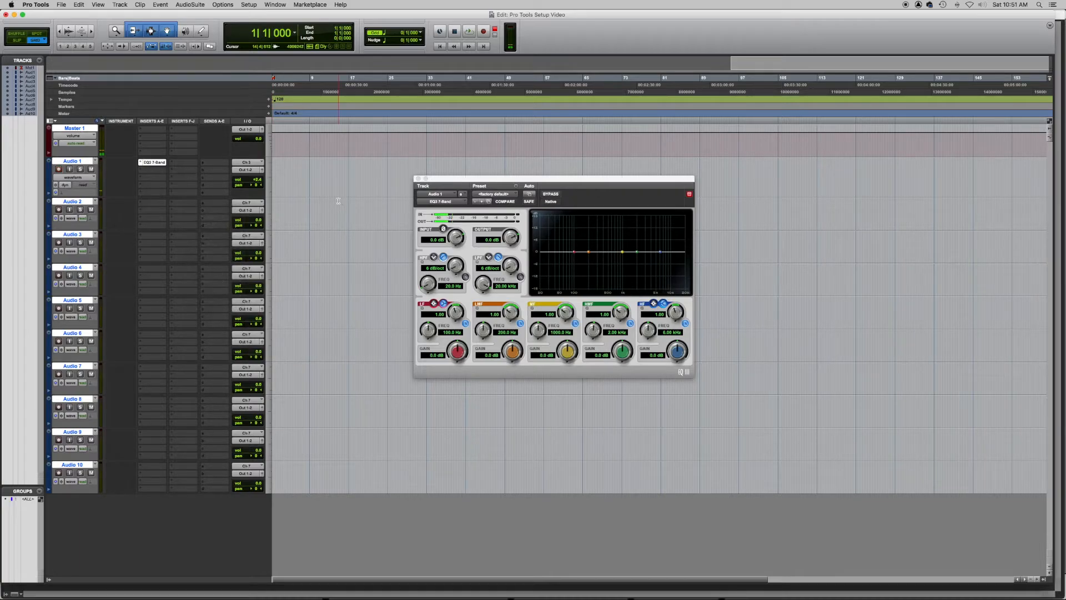
pyautogui.click(158, 170)
pyautogui.click(357, 179)
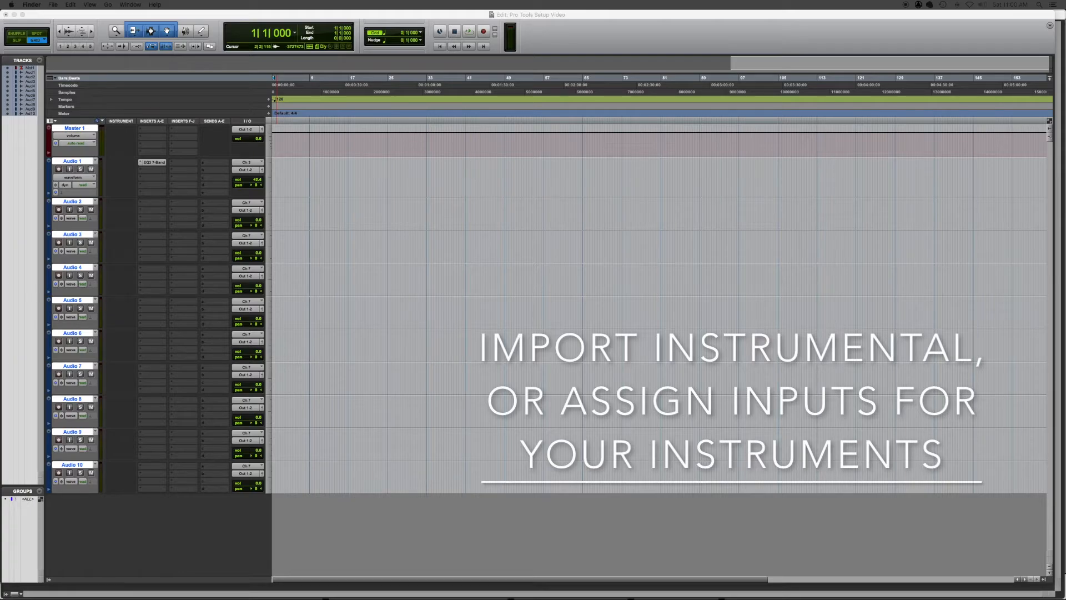
# Import the instrumental "Goin Off Right now Bpm 146" onto a new track and align its clip with the session start
pyautogui.moveTo(889, 184); pyautogui.dragTo(300, 526)
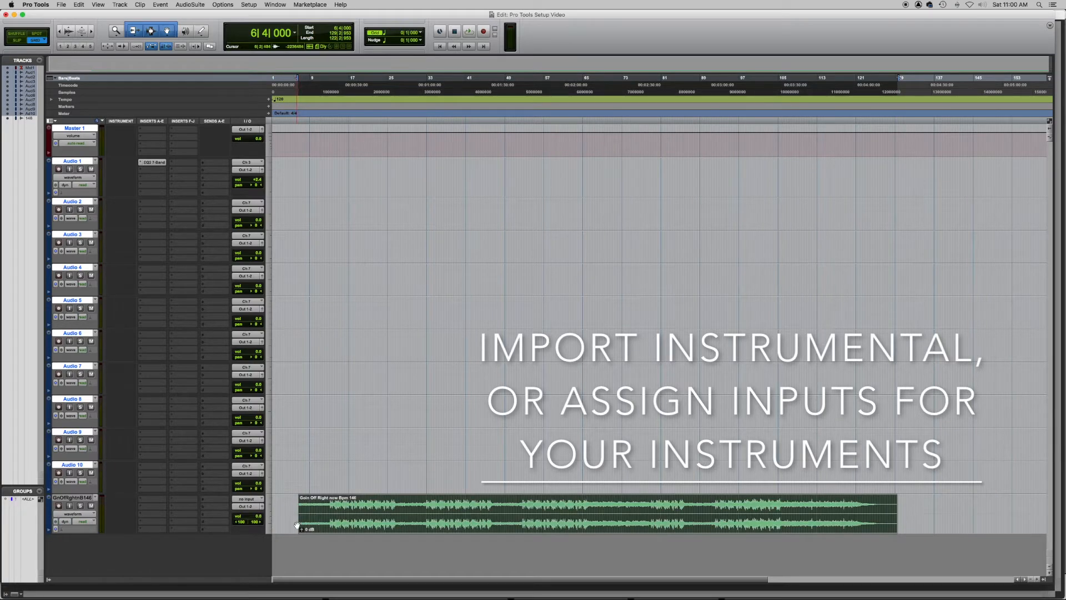
pyautogui.moveTo(387, 527); pyautogui.dragTo(350, 525)
# Move the imported instrumental track directly beneath Master 1, above Audio 1
pyautogui.click(85, 498)
pyautogui.moveTo(85, 498); pyautogui.dragTo(327, 177)
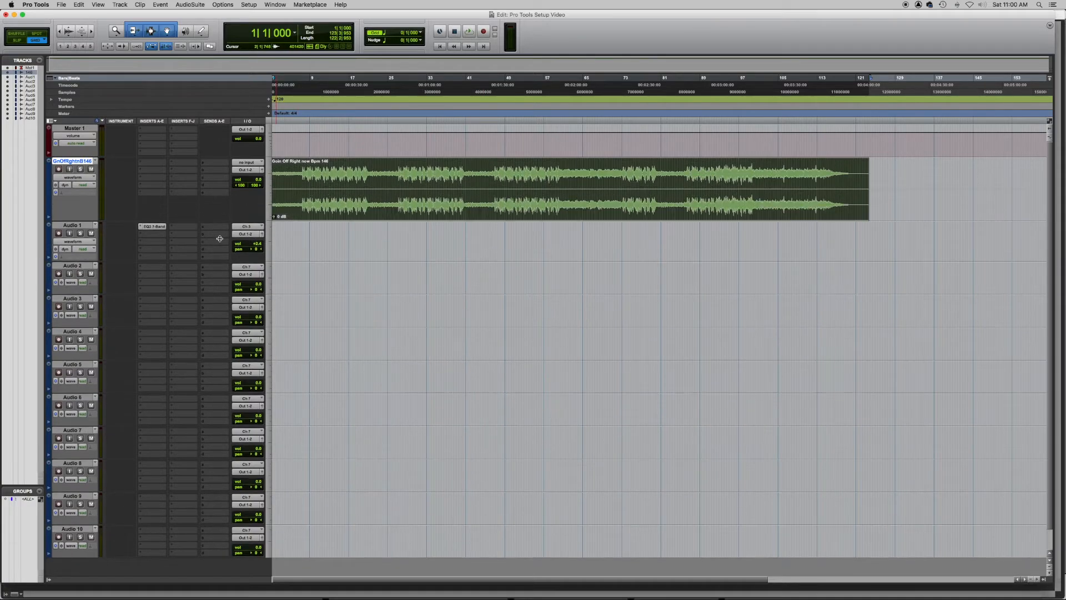
# Play the instrumental from about bar 7 and switch to the Mix window to check the levels
pyautogui.click(300, 170)
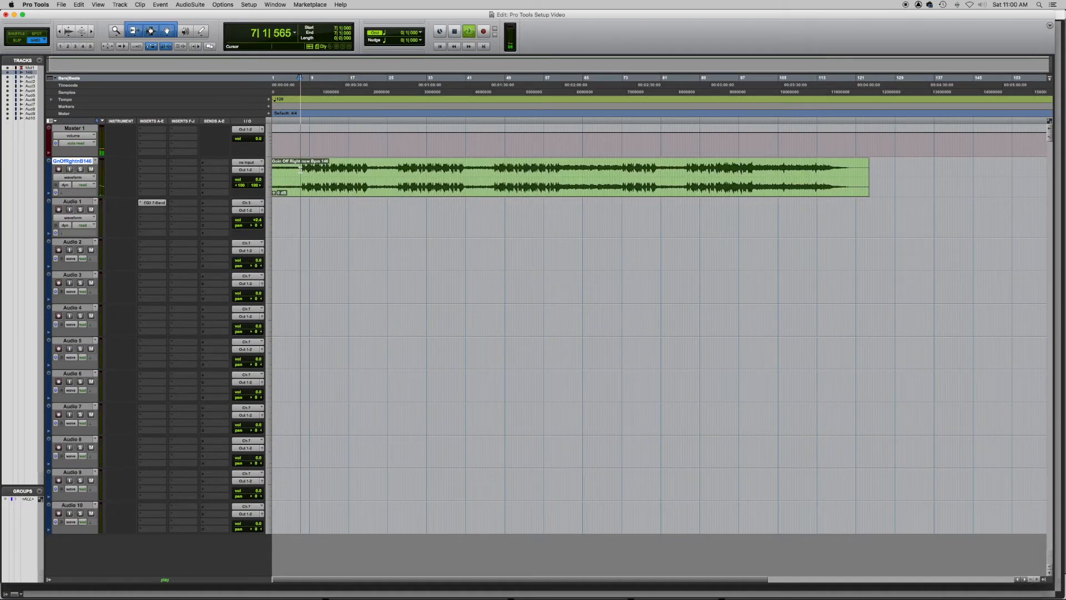
pyautogui.press('super+equal')
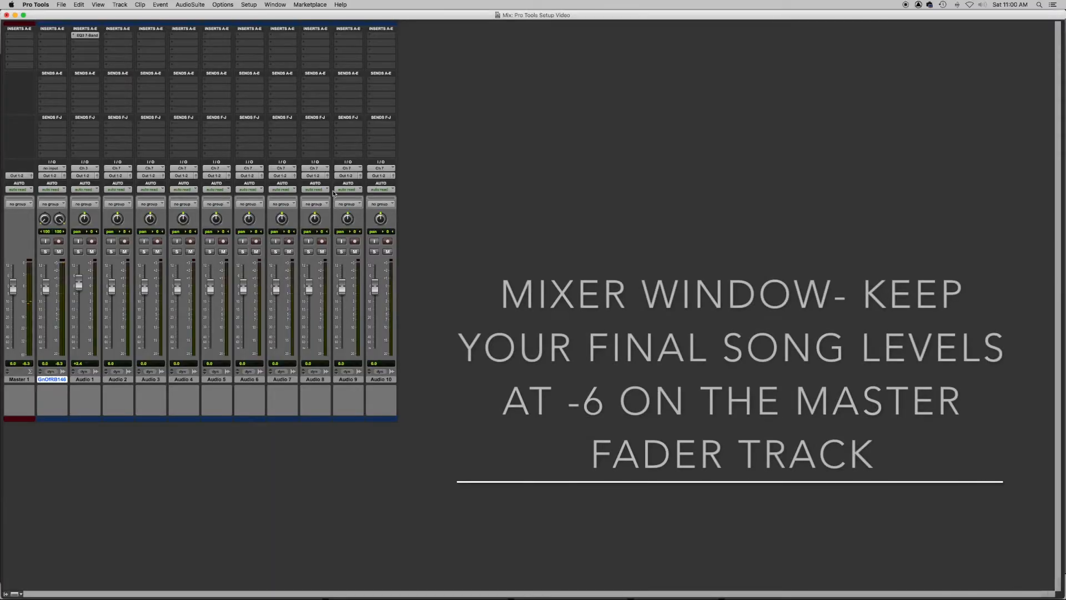